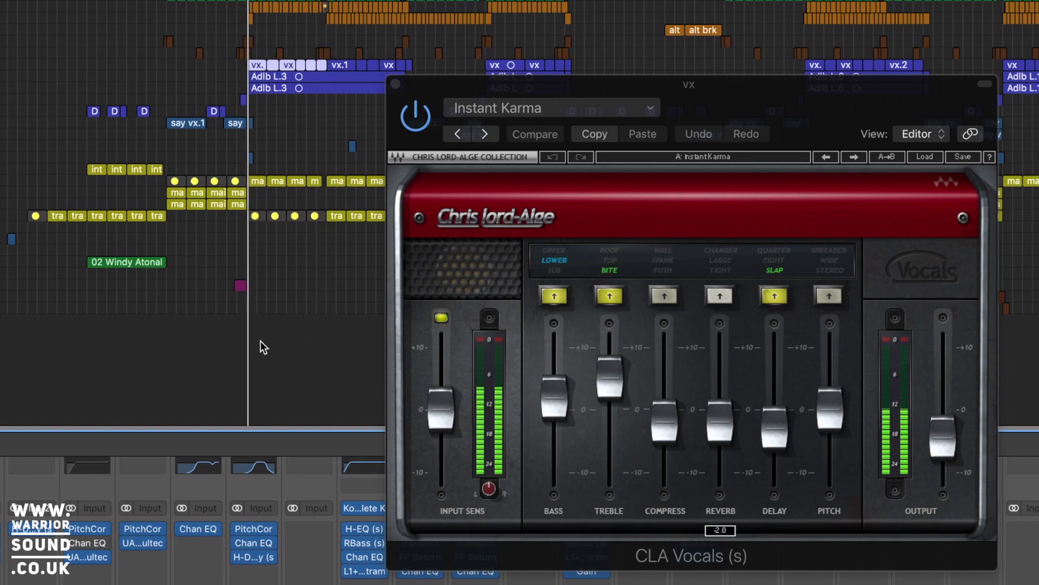
Solo the vx track, audition it through the CLA Vocals Instant Karma preset, and close the plugin window.
key(ctrl+s)
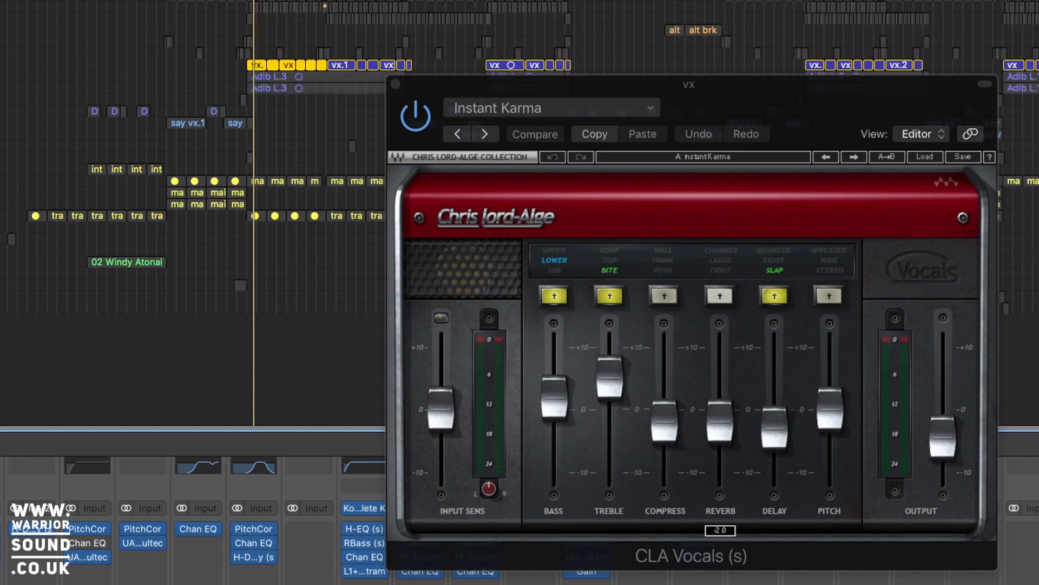
key(space)
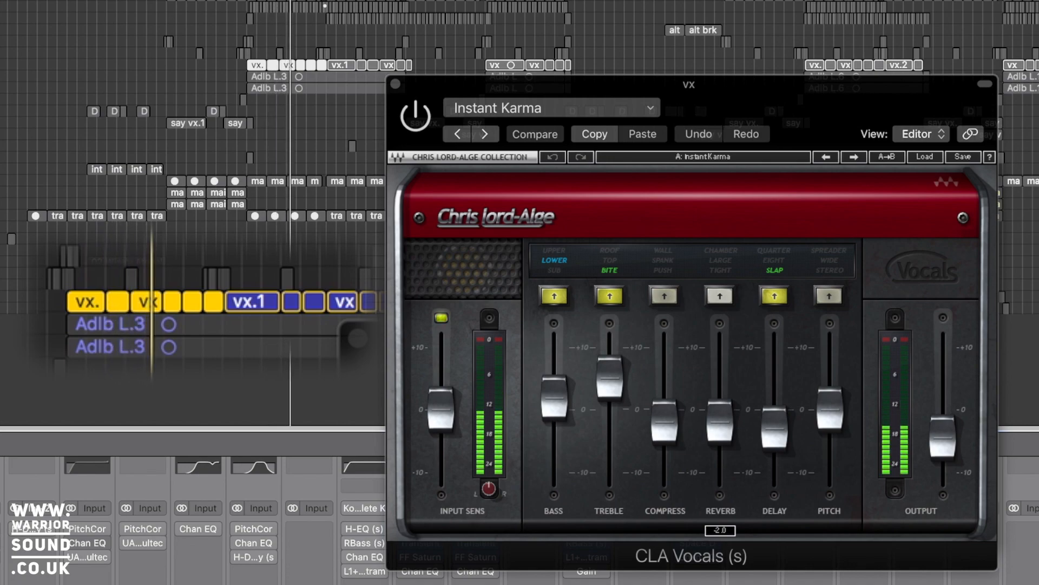
key(space)
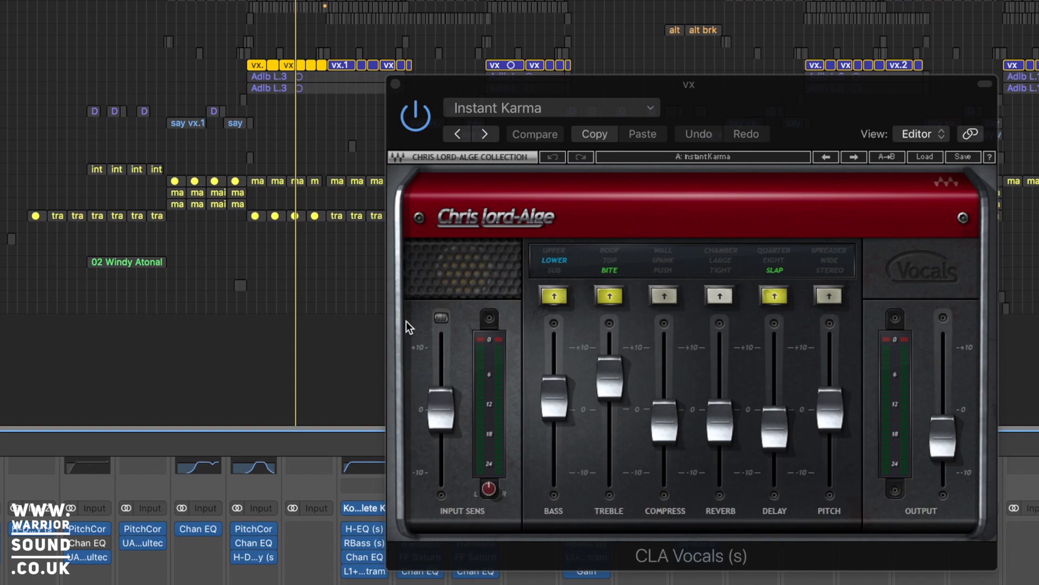
click(396, 84)
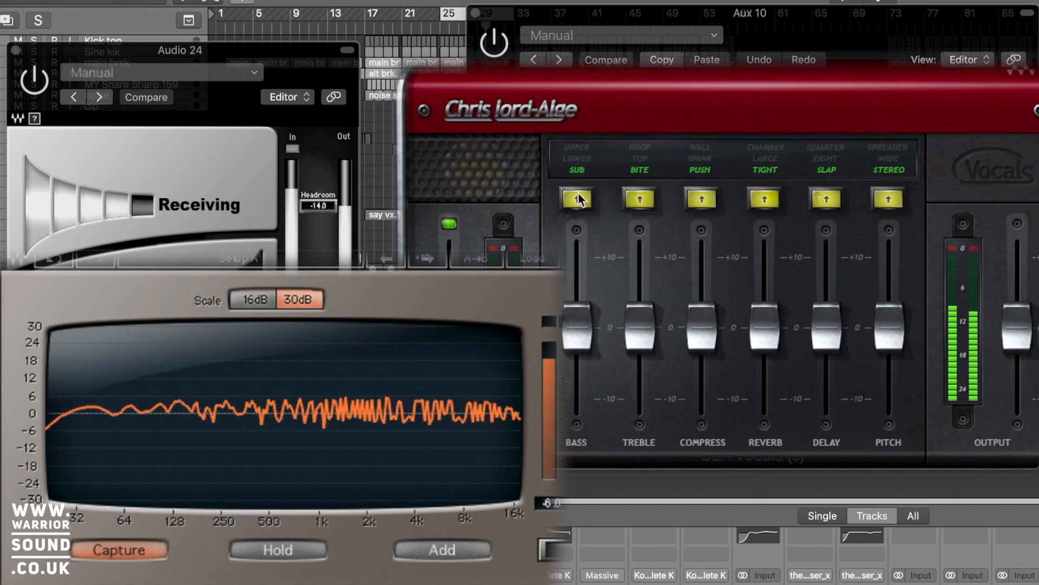
Turn off the Treble, Bass and Compress sections of CLA Vocals on Aux 10.
click(640, 198)
click(642, 199)
click(642, 199)
click(578, 198)
click(578, 198)
click(701, 198)
click(701, 199)
click(702, 198)
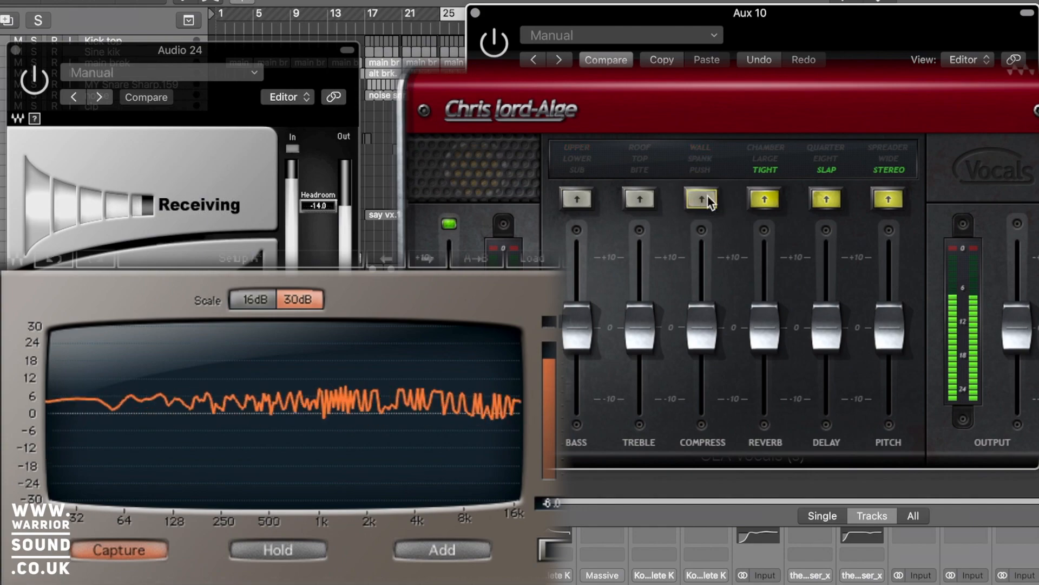
Turn off the Reverb, Delay and Pitch sections of CLA Vocals on Aux 10.
click(764, 199)
click(764, 198)
click(764, 199)
click(826, 199)
click(826, 199)
click(826, 199)
click(887, 199)
click(886, 199)
click(886, 199)
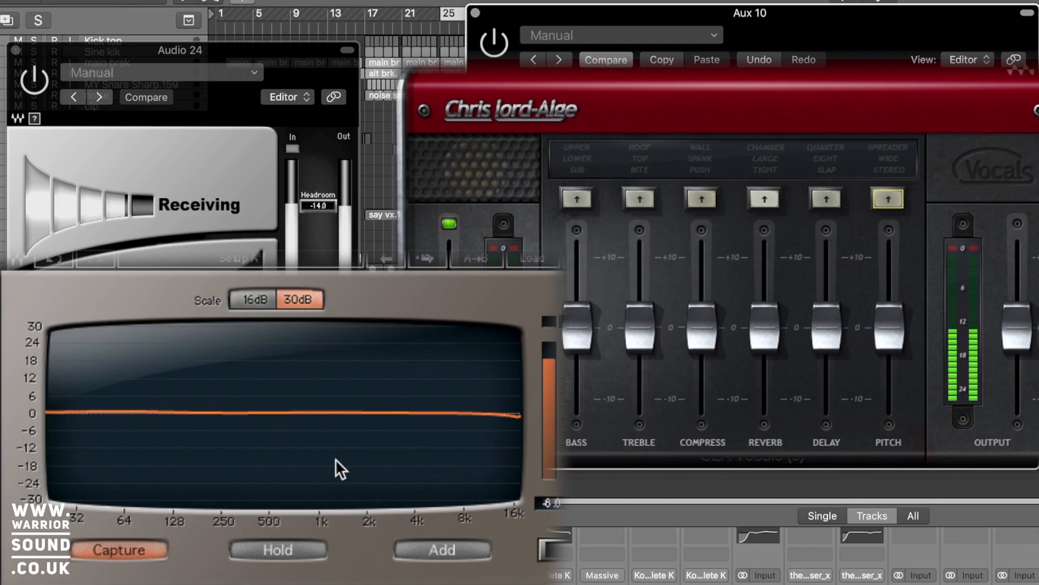
On the 16dB analyzer scale, boost Bass in Upper mode and Treble to 4.4 on Aux 10, switching Treble to Roof.
click(257, 301)
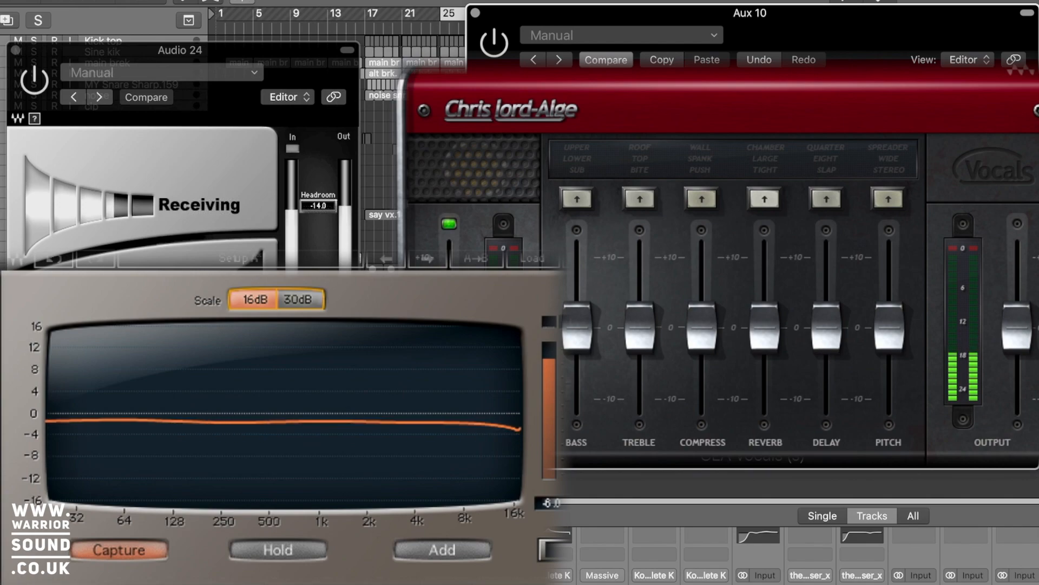
click(572, 194)
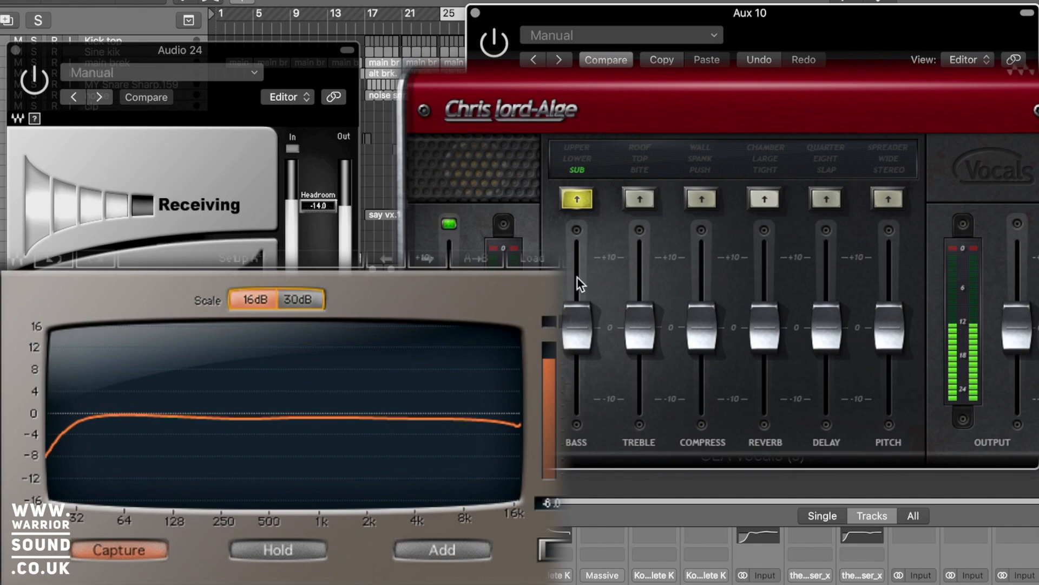
drag(575, 341, 592, 284)
click(582, 160)
click(581, 147)
drag(639, 326, 639, 295)
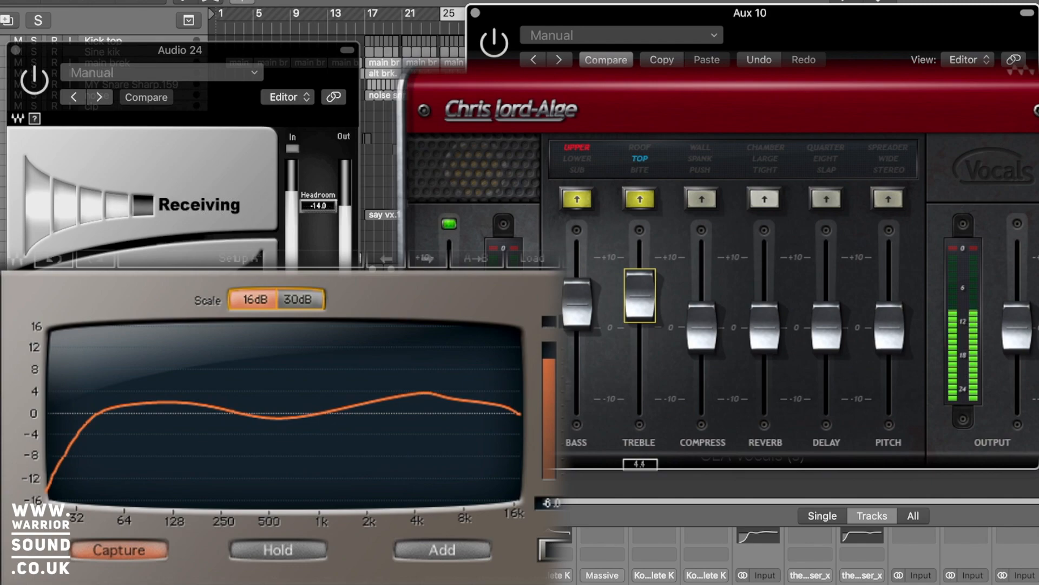
click(642, 149)
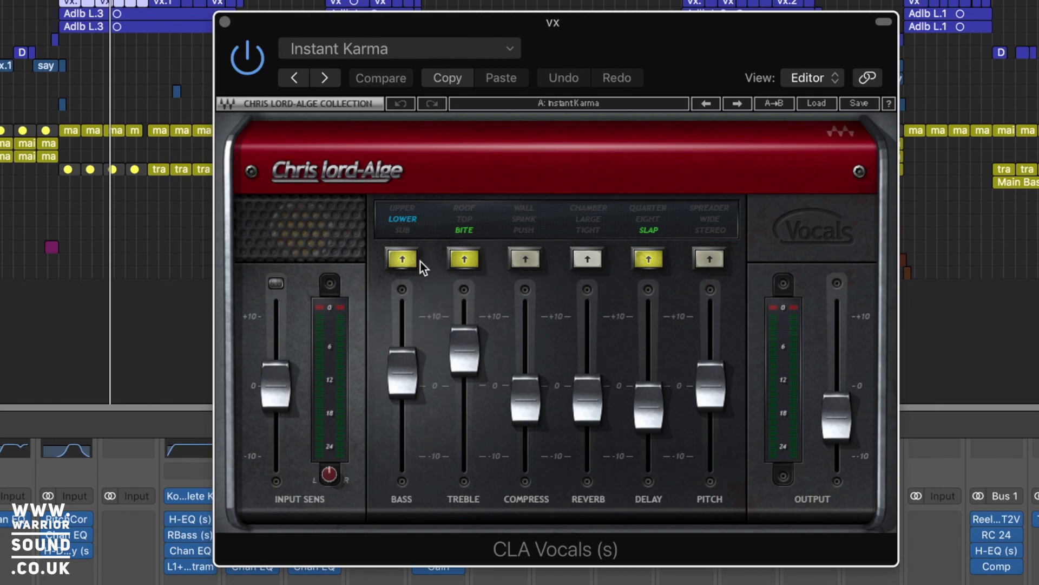
Audition the vx vocal with Bass and Treble switched off, and restore Bass to Lower and Treble to Bite for comparison.
click(463, 259)
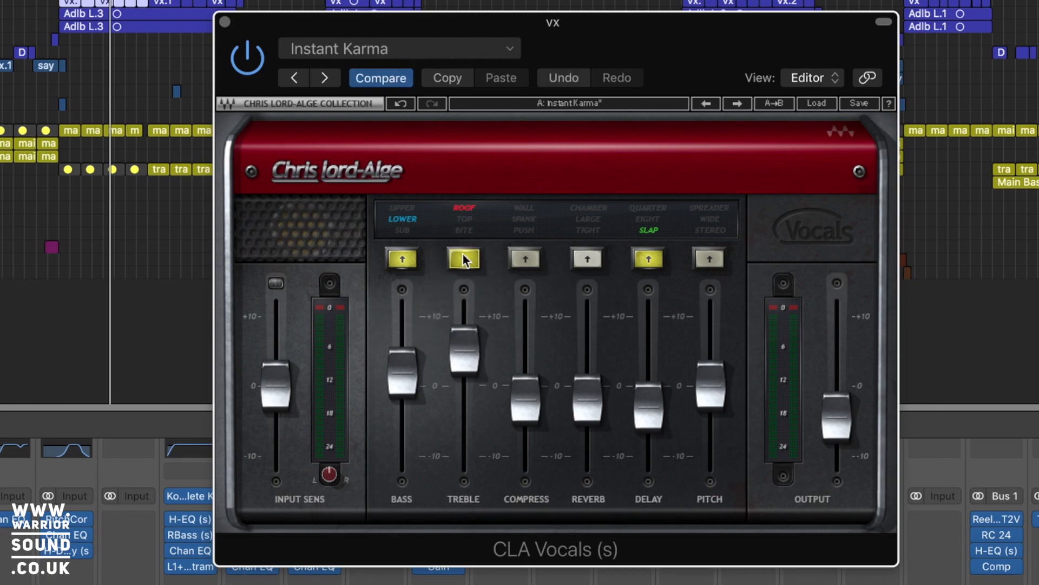
click(407, 260)
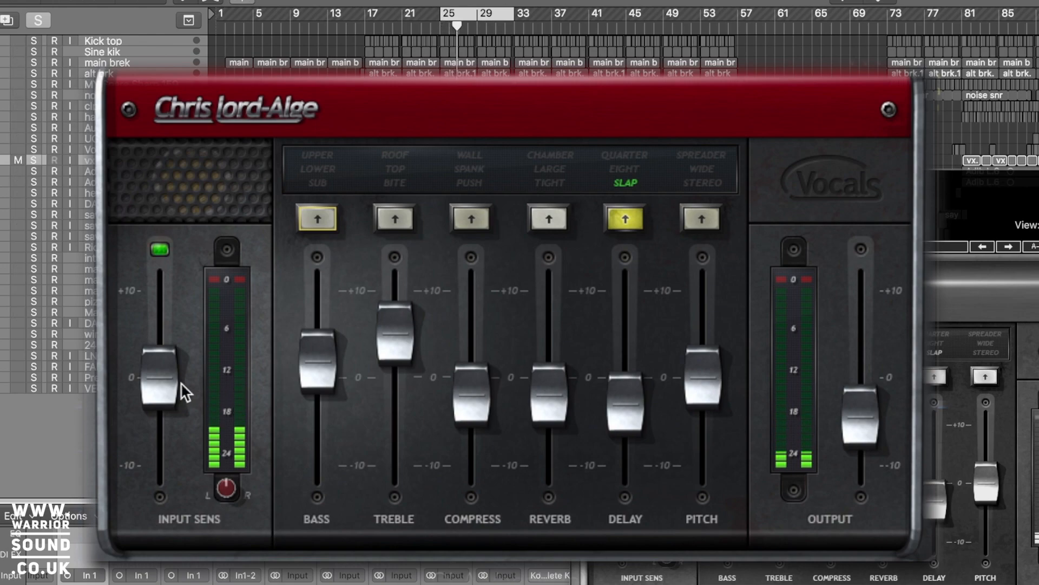
key(space)
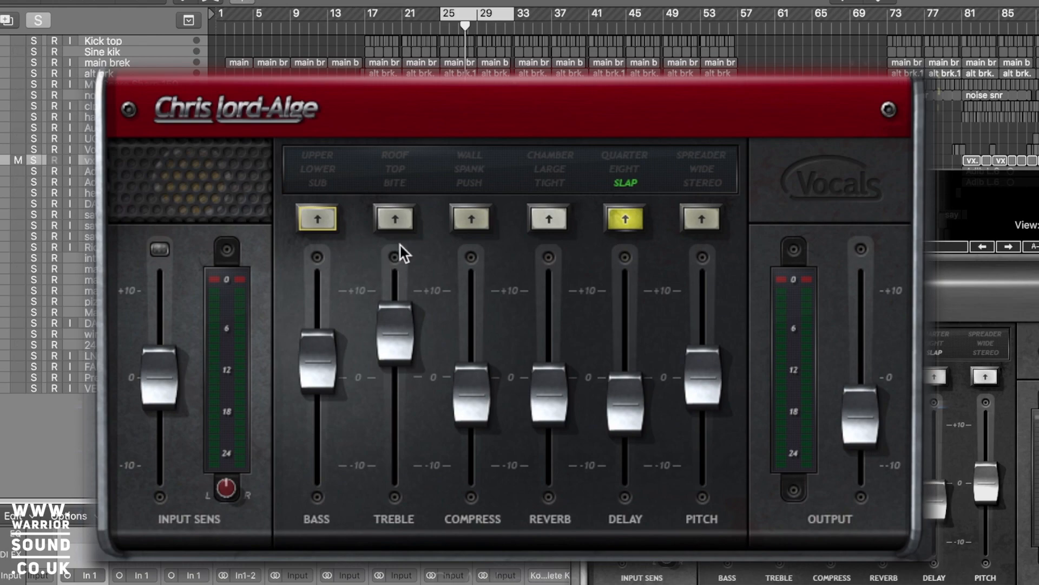
click(388, 219)
click(385, 220)
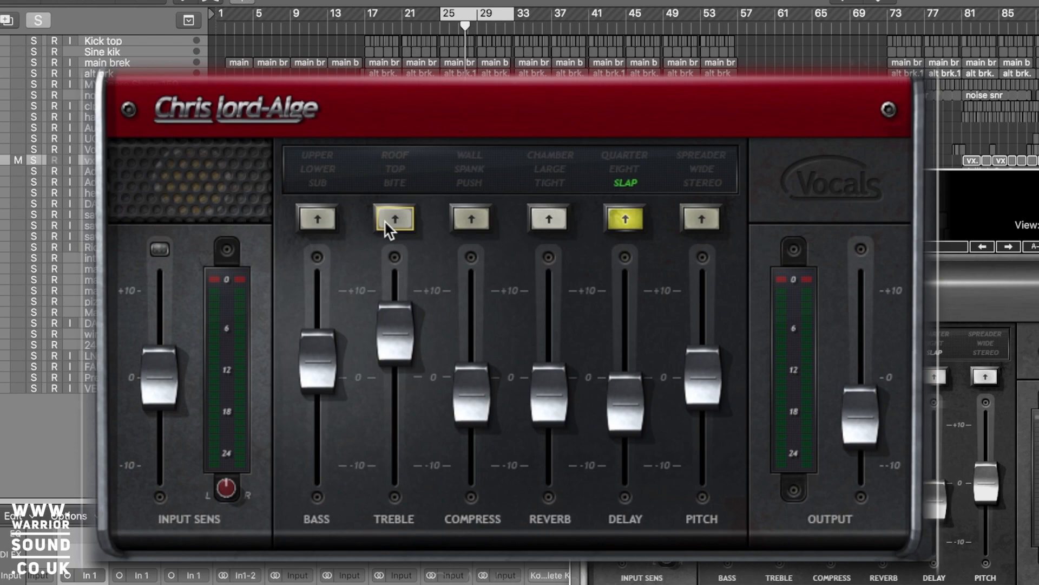
click(322, 218)
click(318, 217)
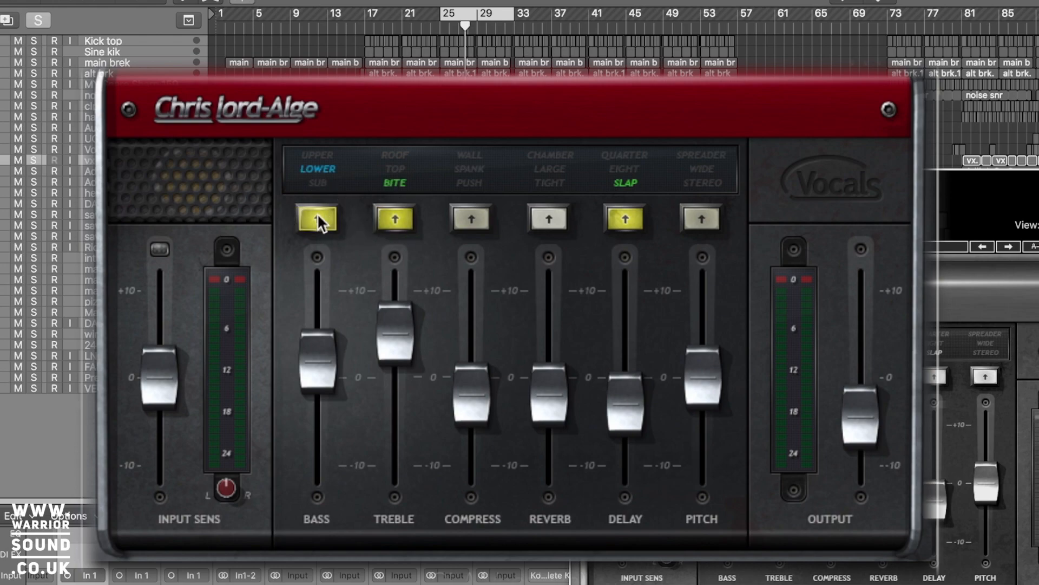
key(space)
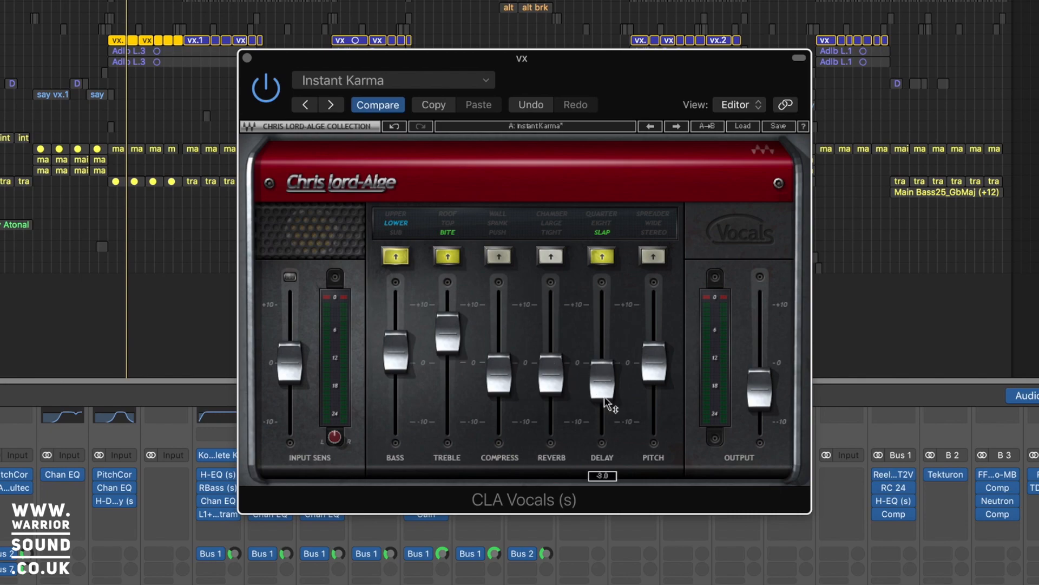
Switch the vx Delay off and back to Slap, and play the vocal to compare the difference.
click(602, 258)
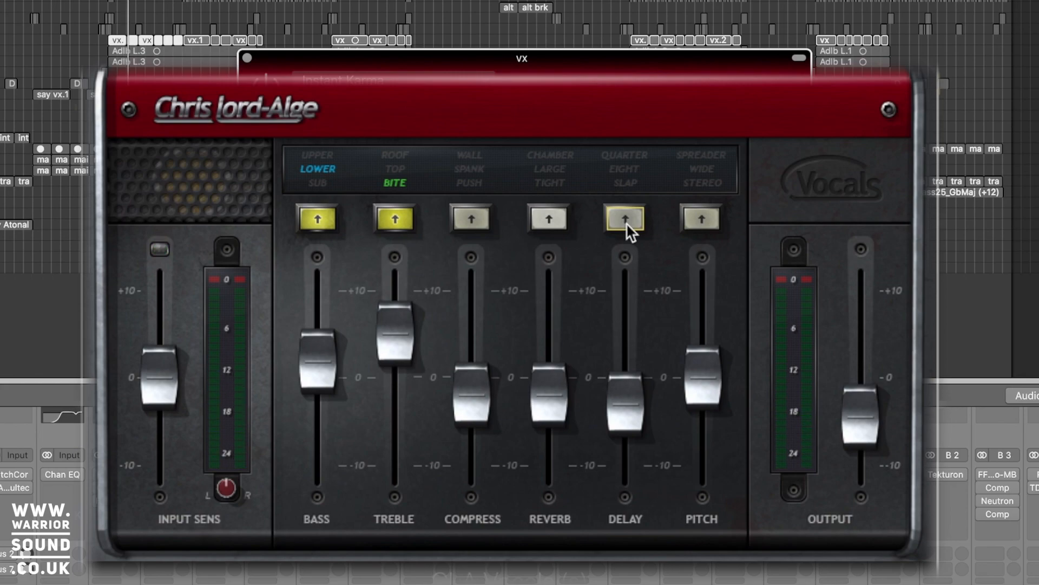
click(625, 218)
key(space)
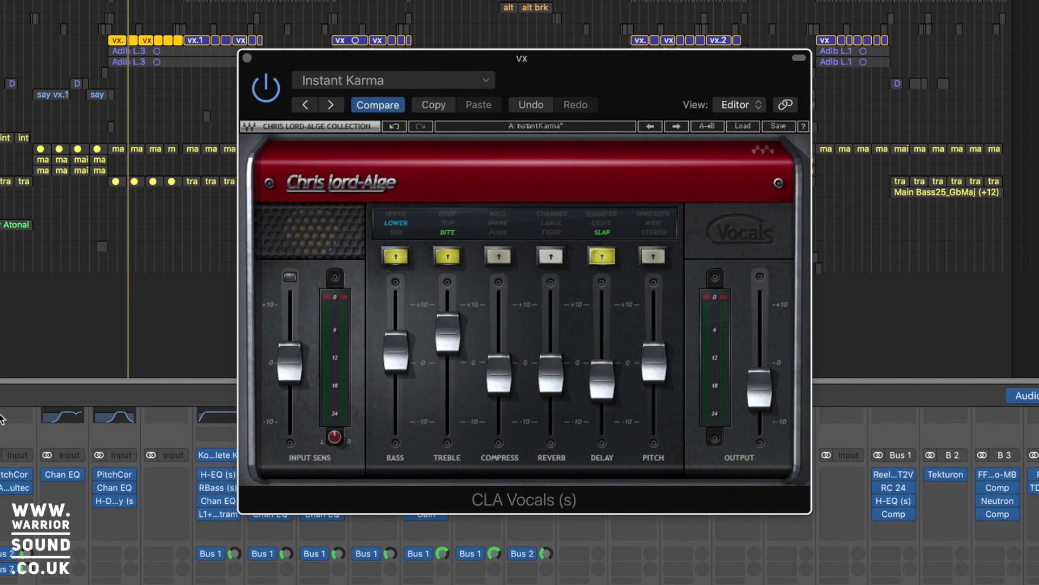
Bypass and re-enable the CLA Vocals plugin on vx repeatedly to compare the dry and processed vocal.
click(270, 95)
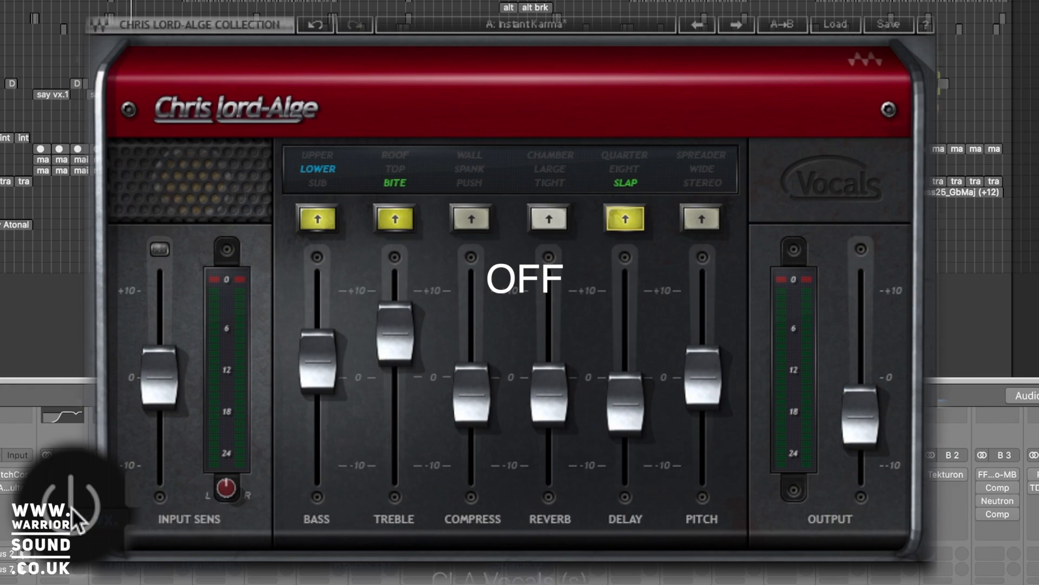
click(72, 508)
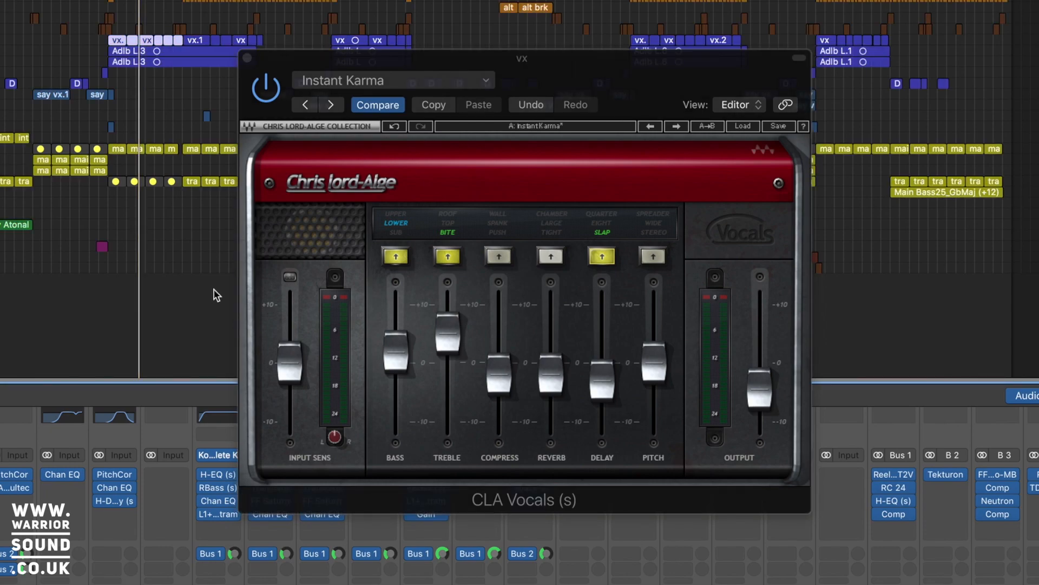
click(265, 88)
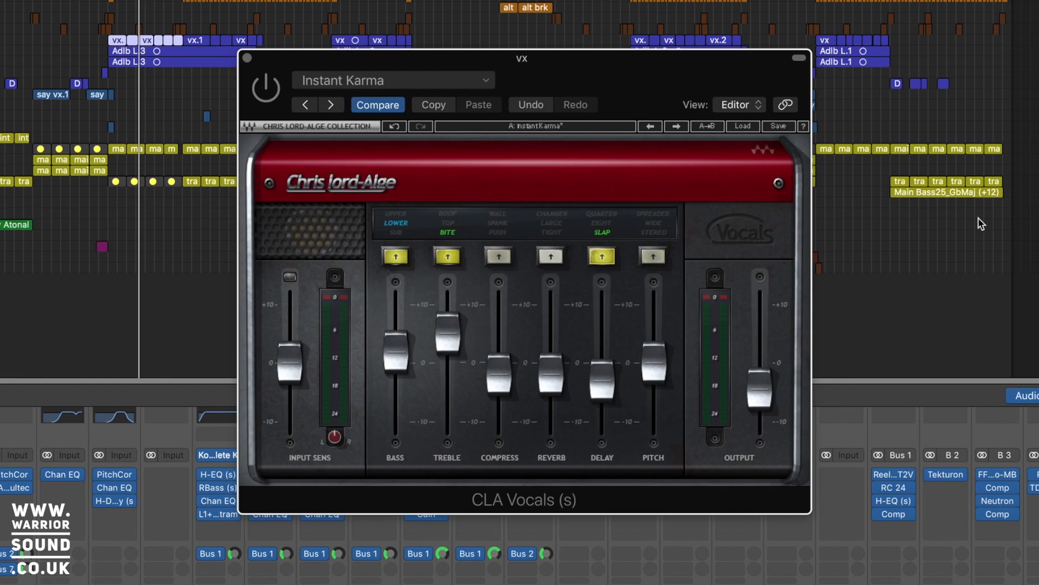
key(space)
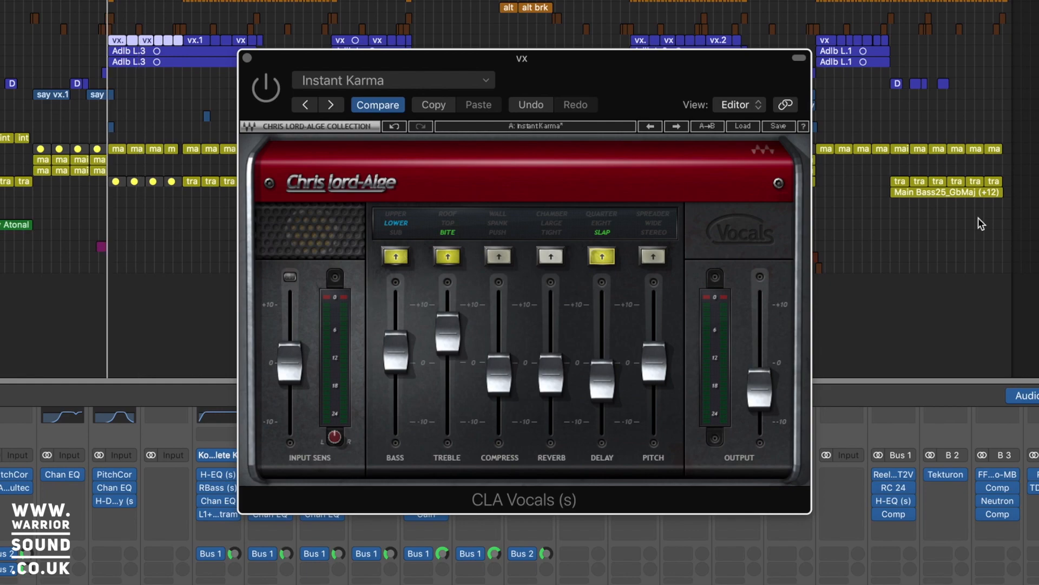
click(277, 89)
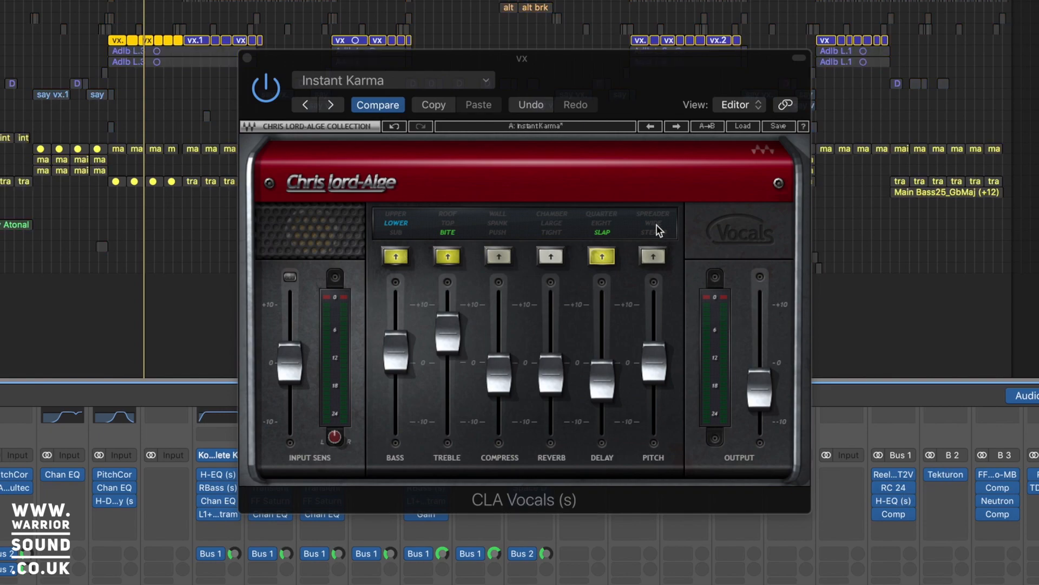
Enable the Wide pitch effect on vx and set its Pitch fader to 2.5 while auditioning.
click(658, 226)
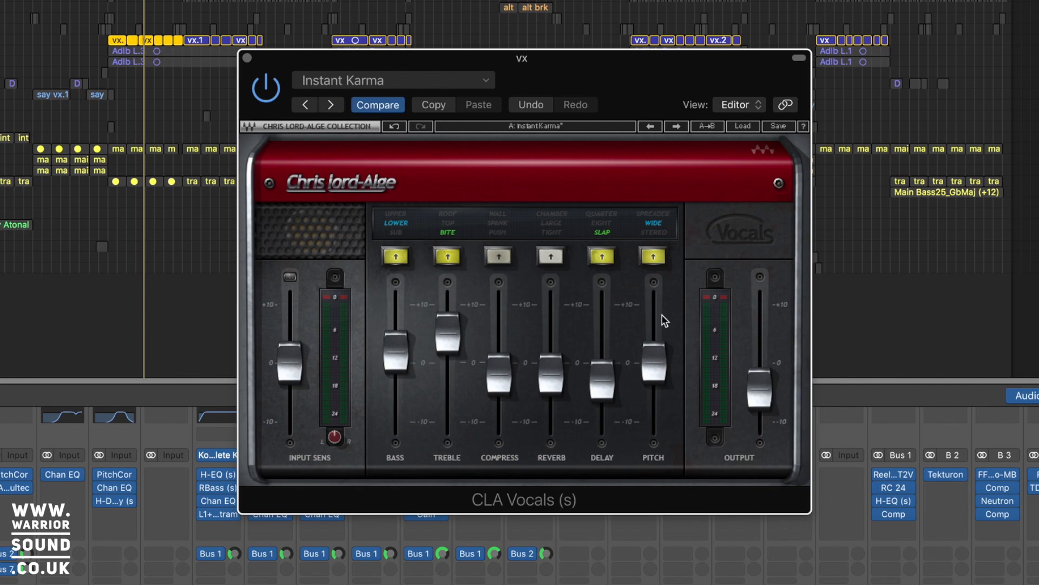
drag(656, 370, 653, 332)
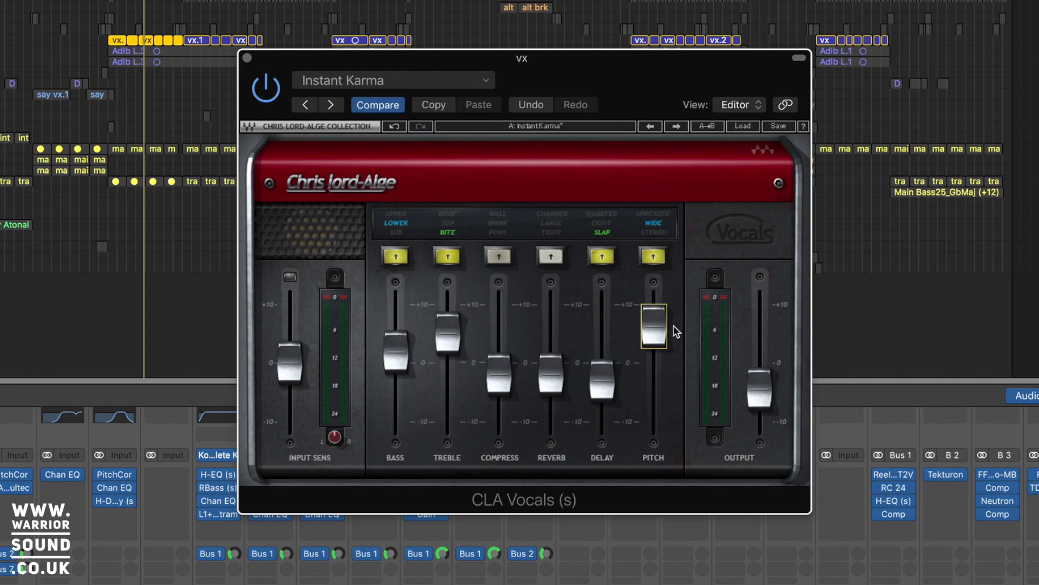
key(space)
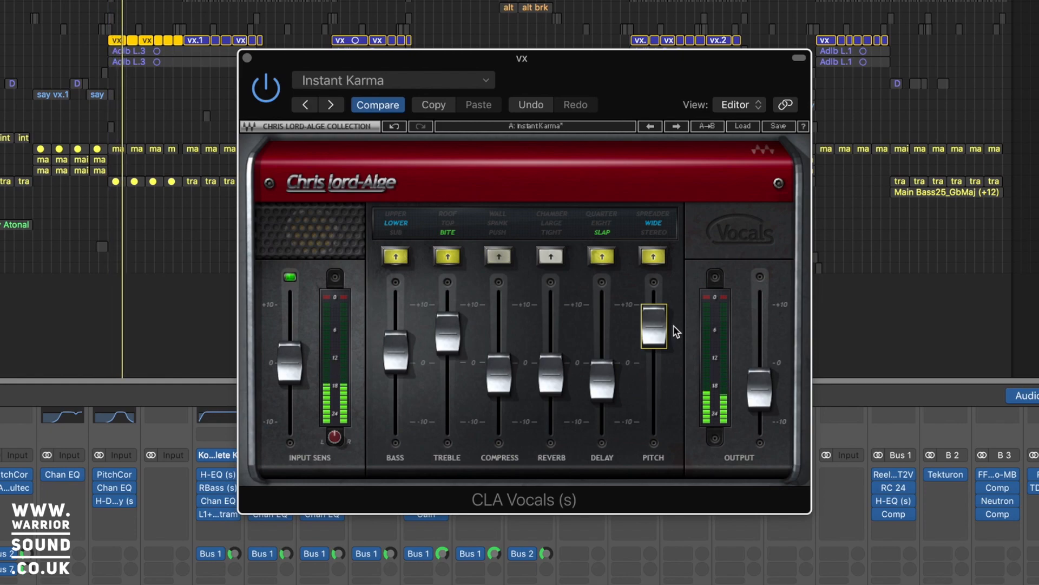
drag(658, 328, 658, 357)
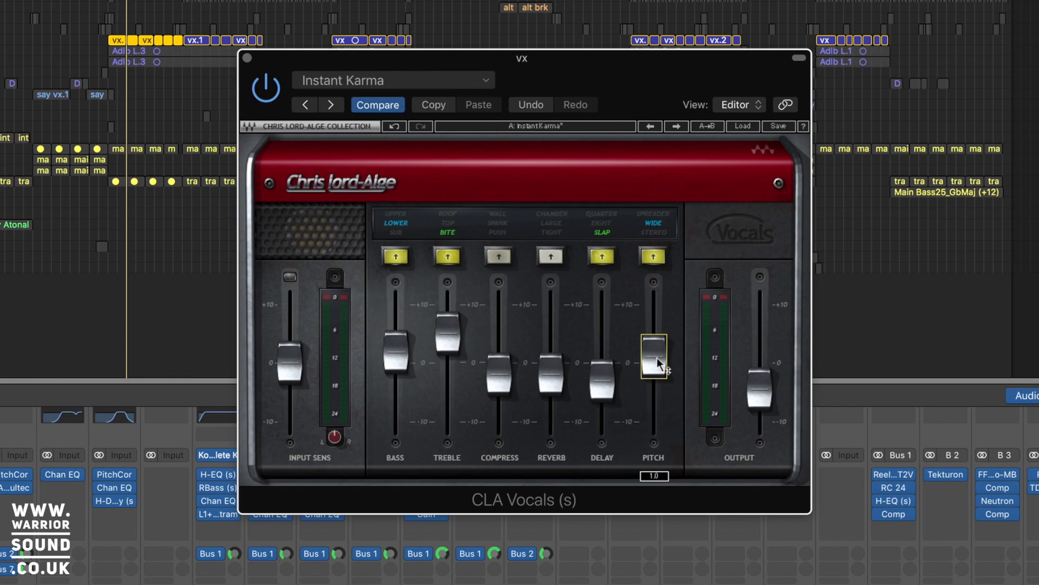
drag(657, 358, 657, 350)
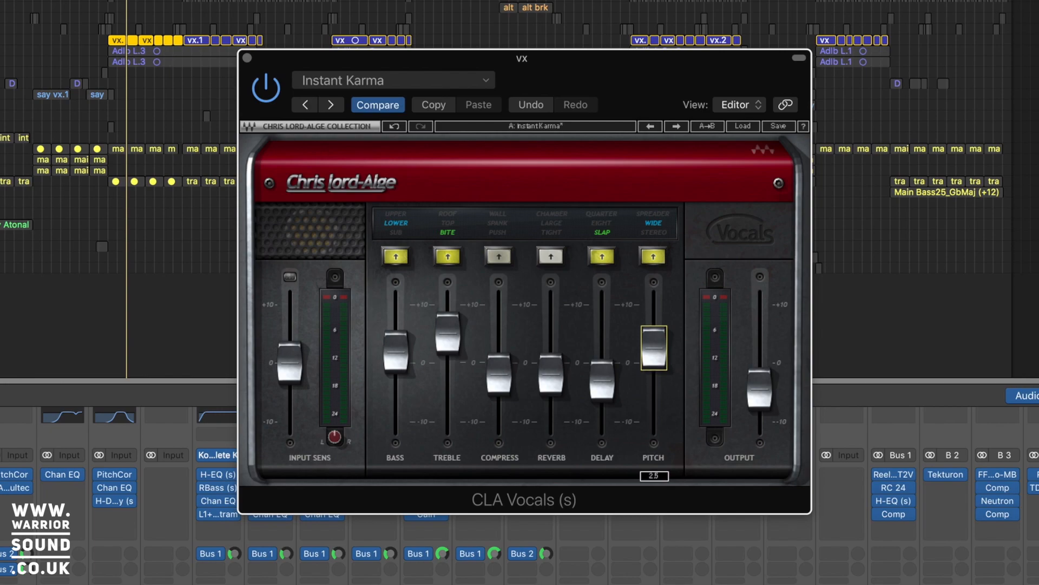
Play the vocal while switching the Wide pitch effect off and on to compare, leaving it off.
key(space)
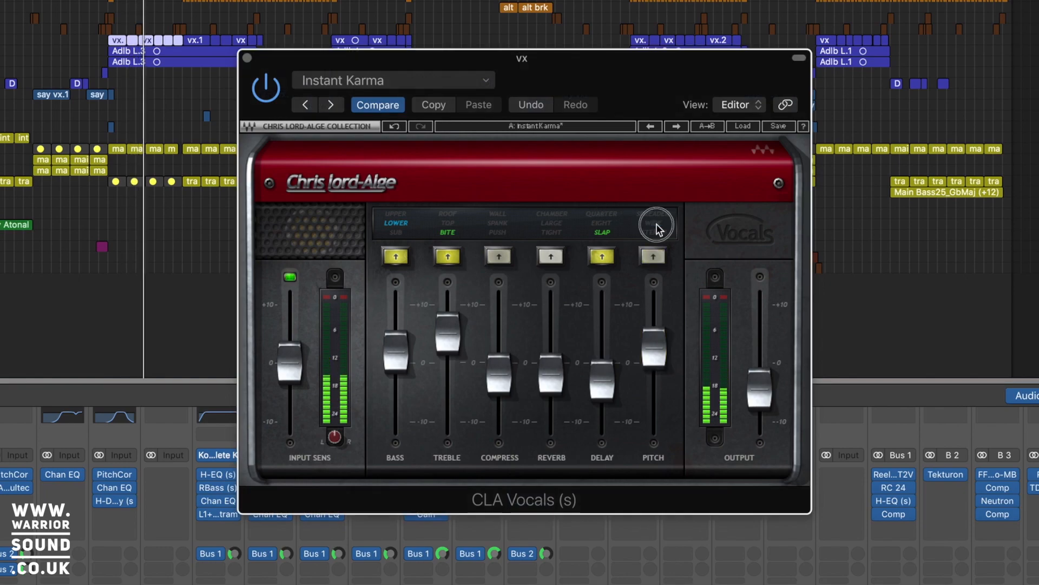
click(656, 229)
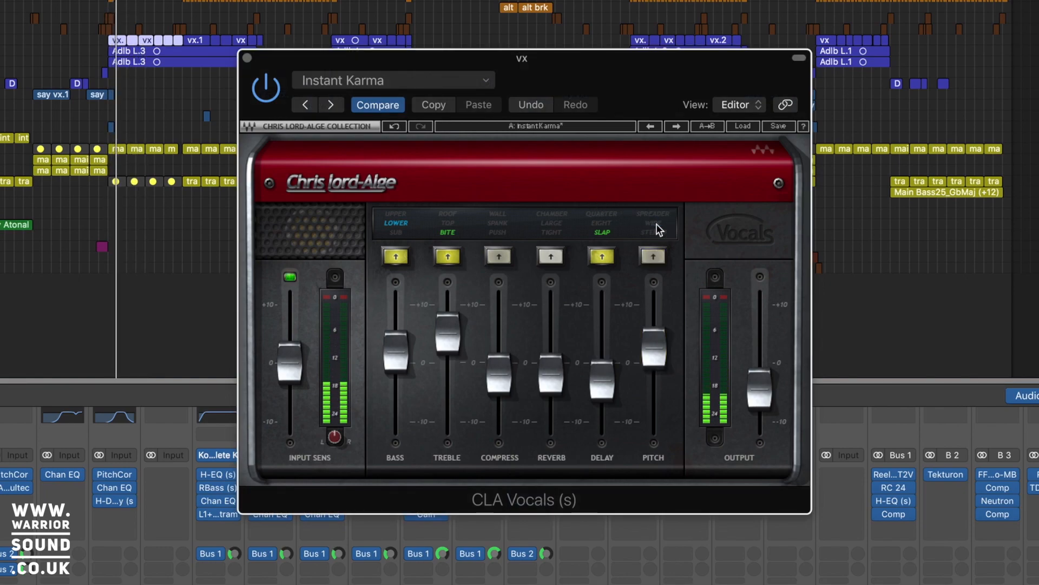
click(656, 224)
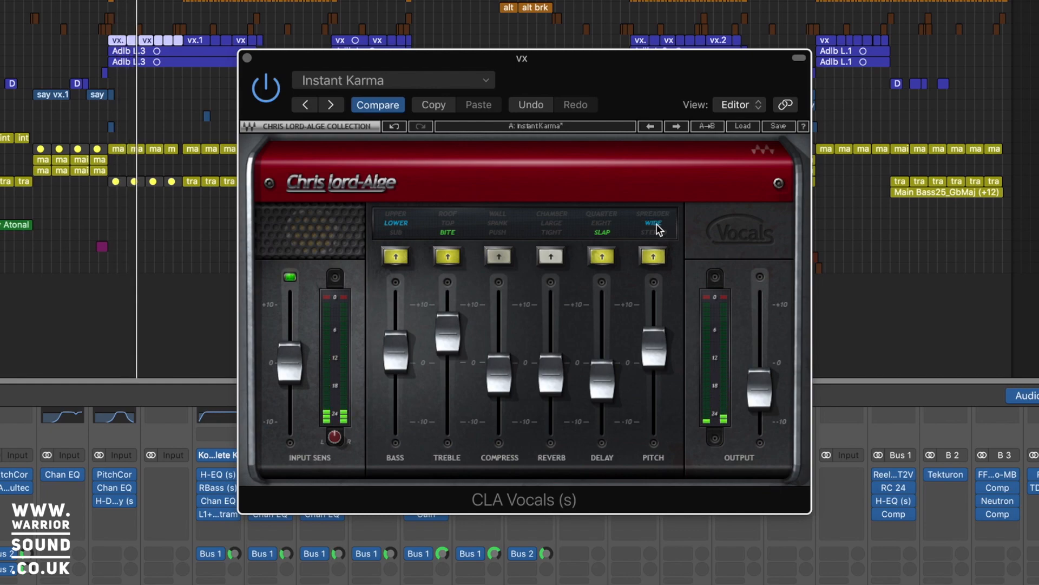
click(657, 228)
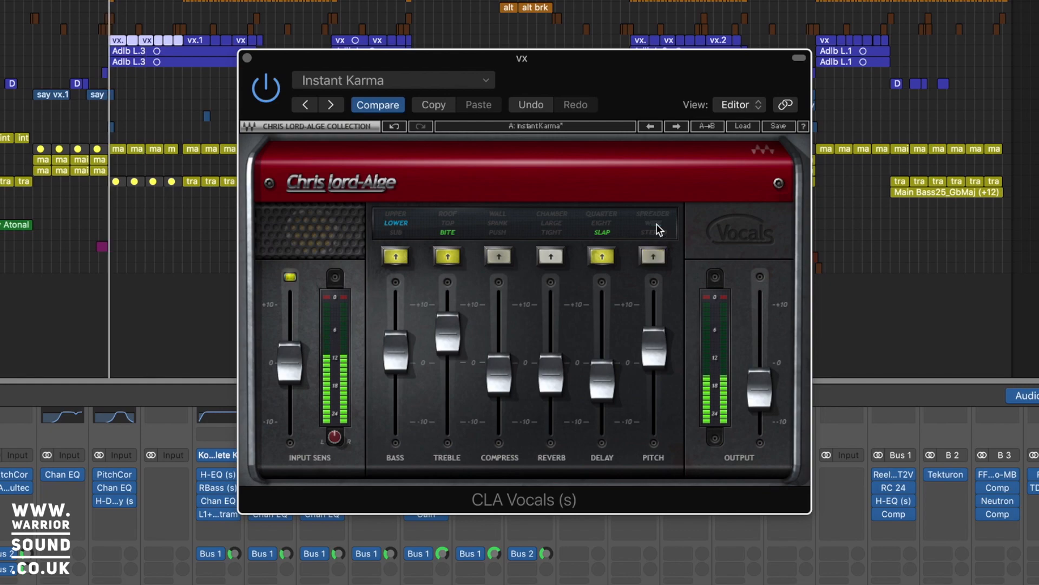
click(658, 228)
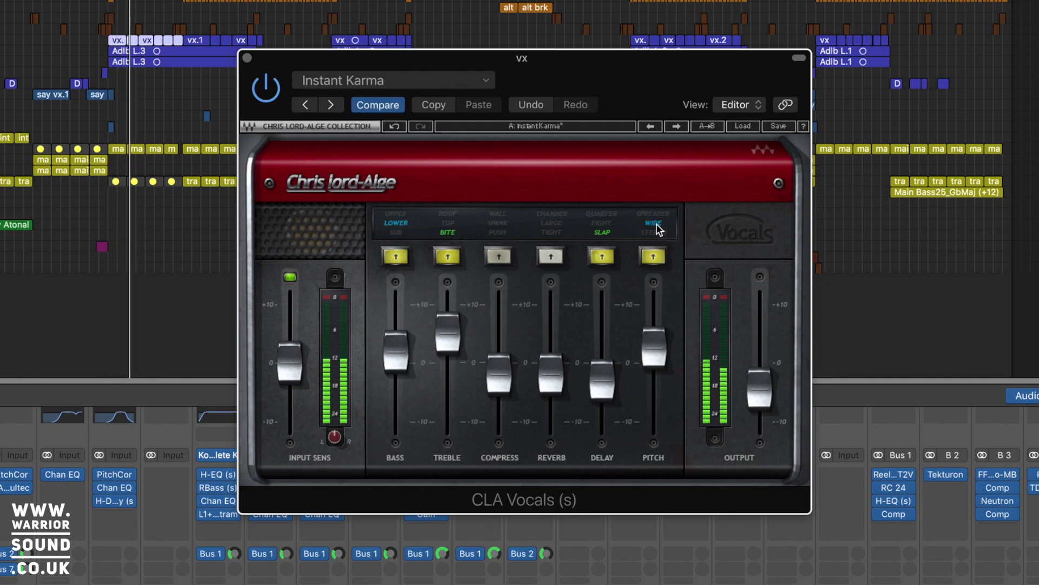
click(658, 228)
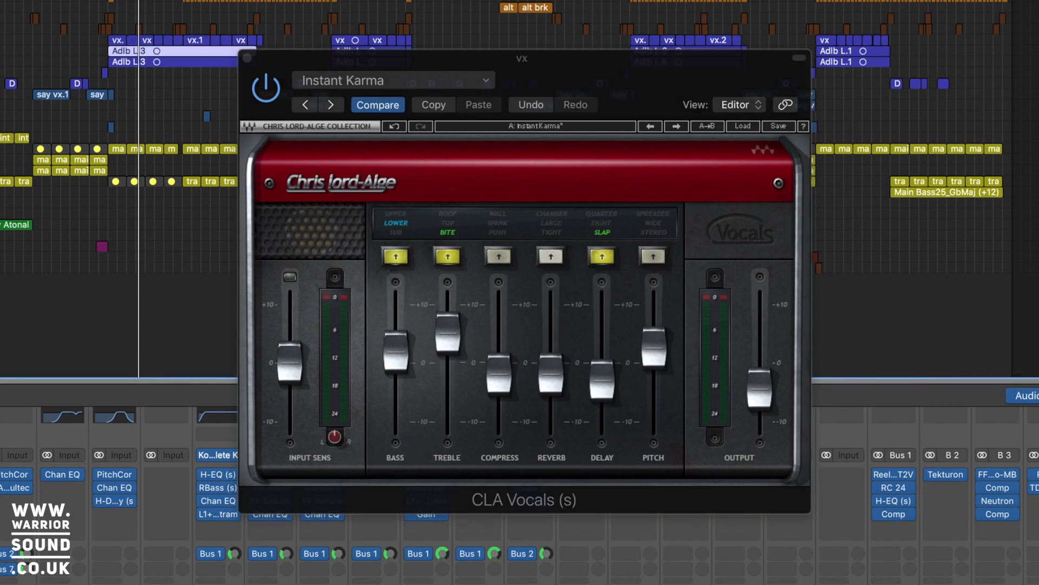
Select the vx track and play its vocal to check the Input Sens indicator and meter.
key(Up)
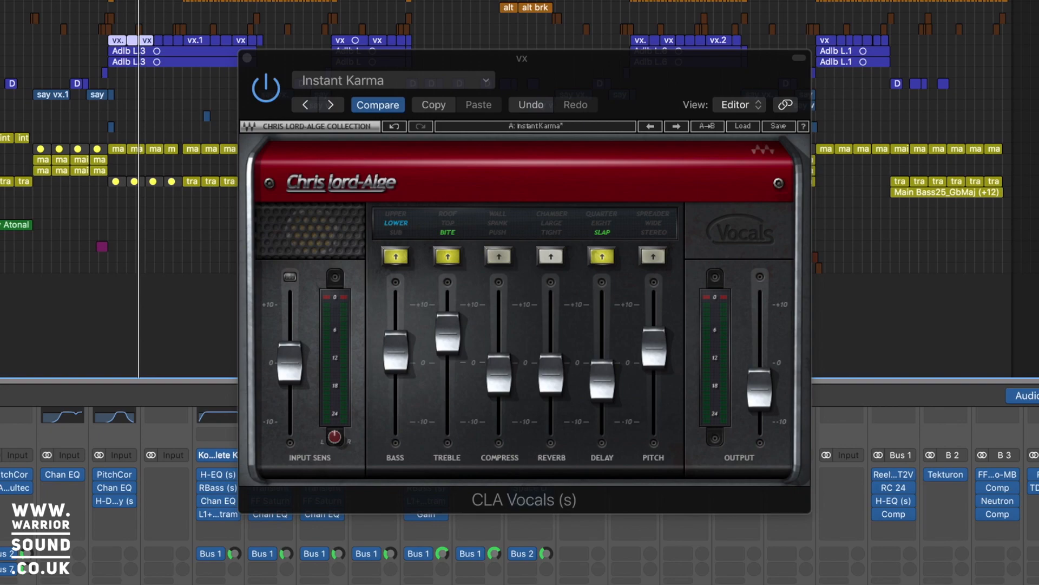
click(289, 277)
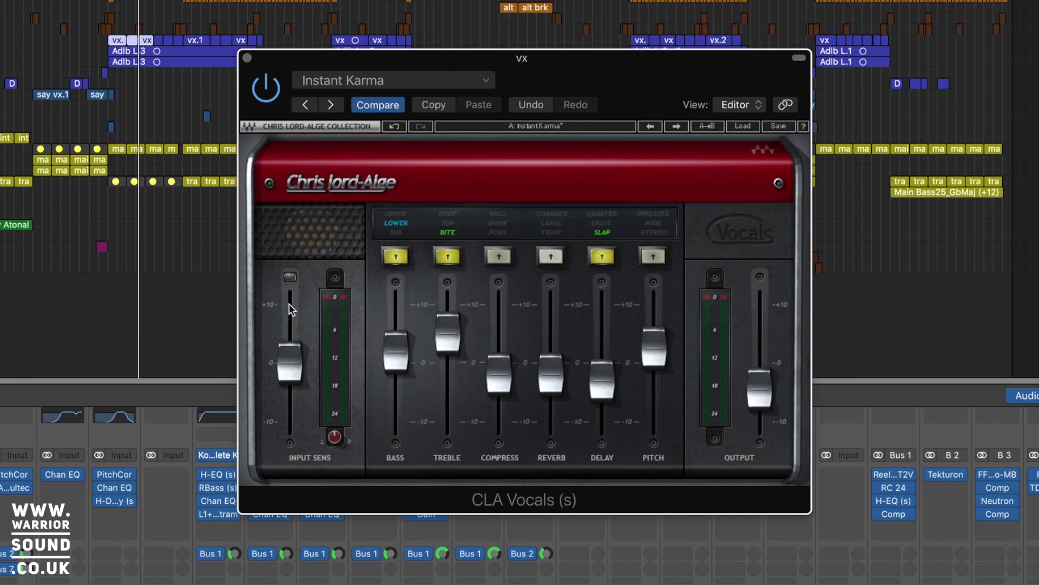
key(space)
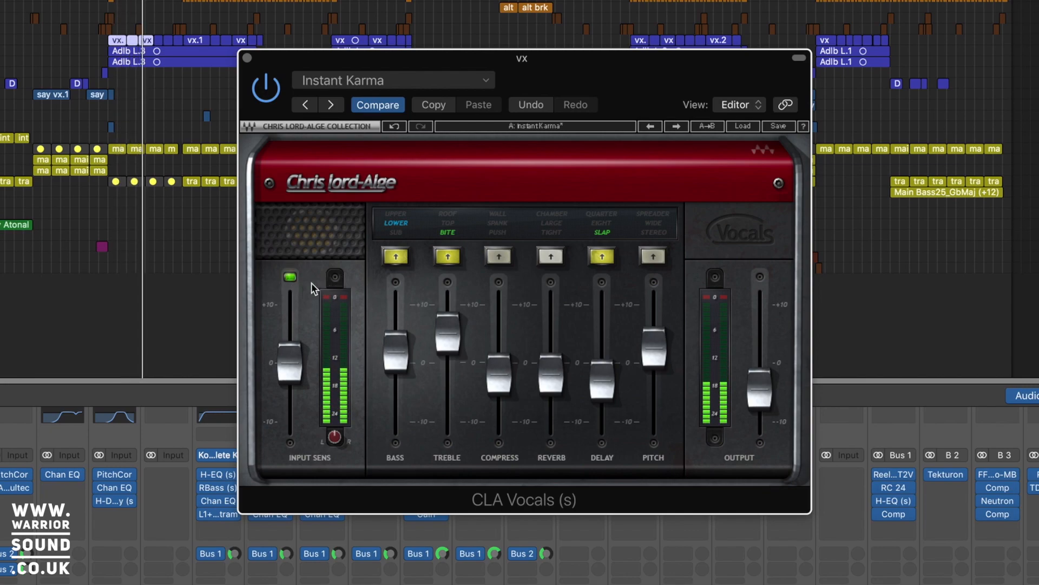
key(space)
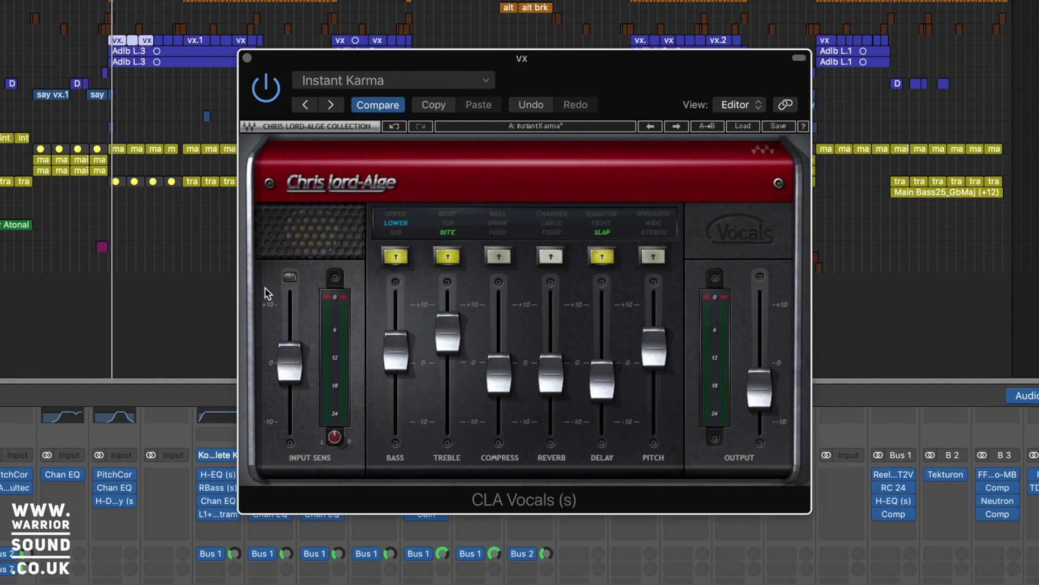